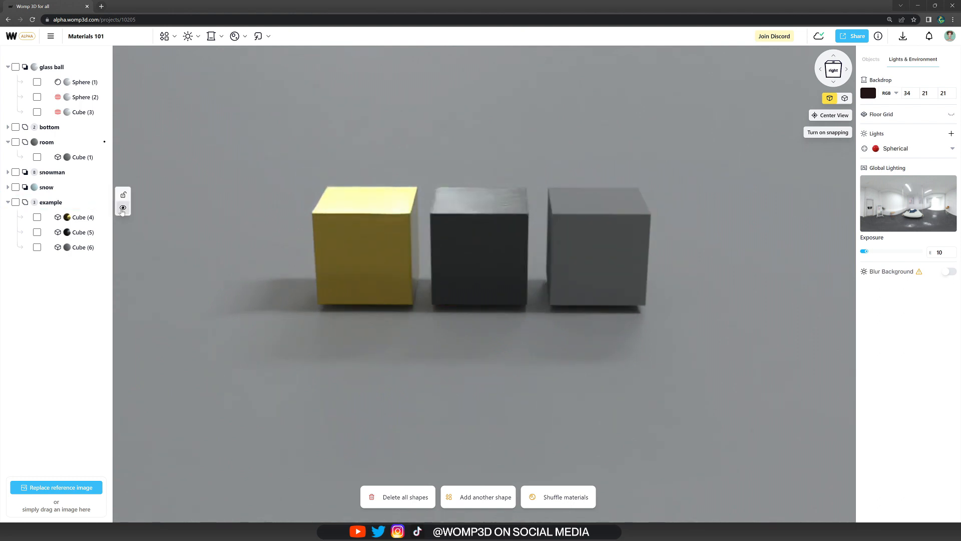
Hide the example group of three cubes in the scene.
click(123, 207)
right_drag(307, 283, 674, 289)
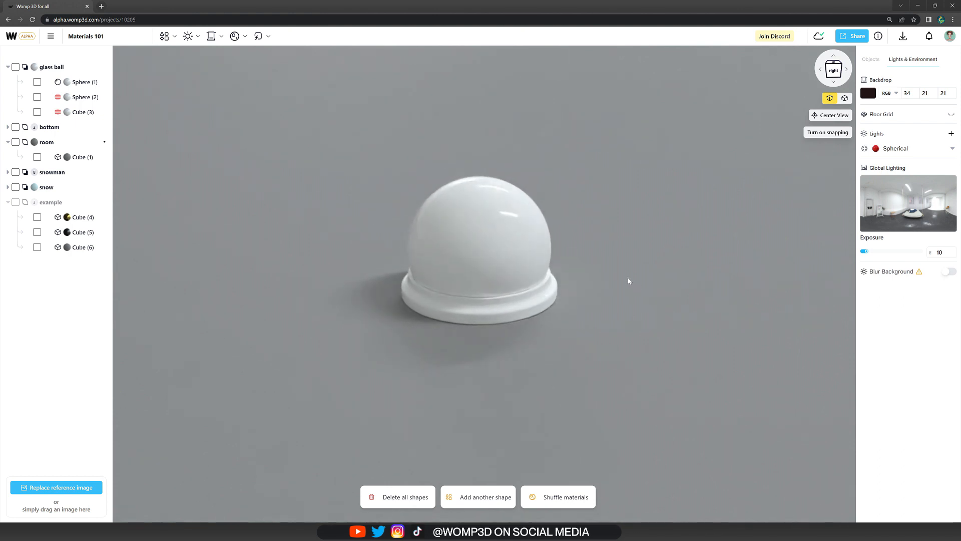
Set the material color of the room's floor cube to a muted teal, RGB 99, 136, 140.
click(170, 234)
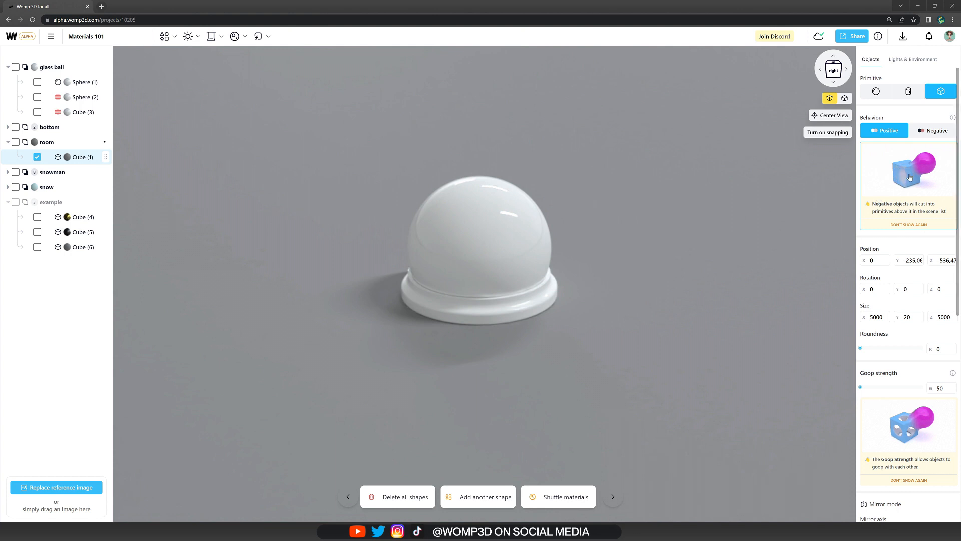
scroll(903, 170, down, 5)
scroll(907, 170, down, 3)
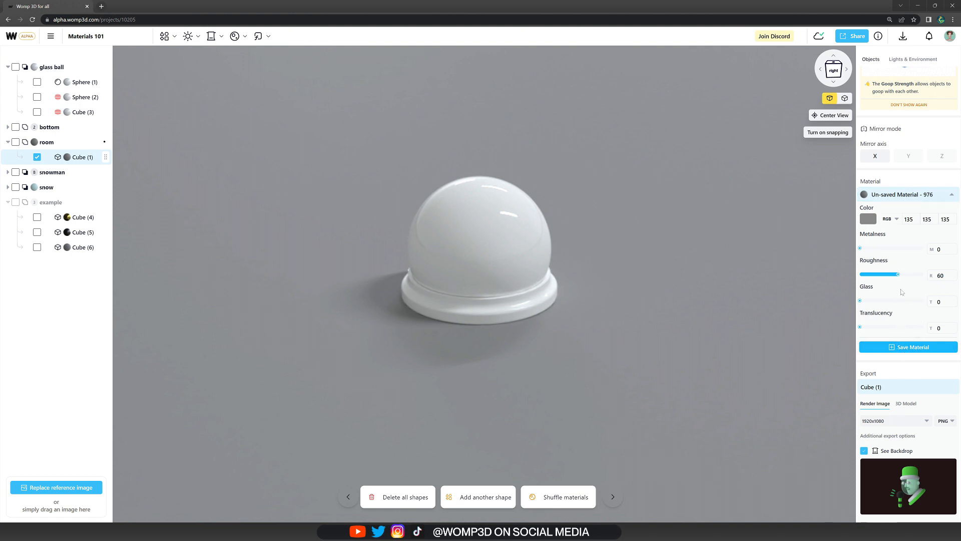
click(868, 219)
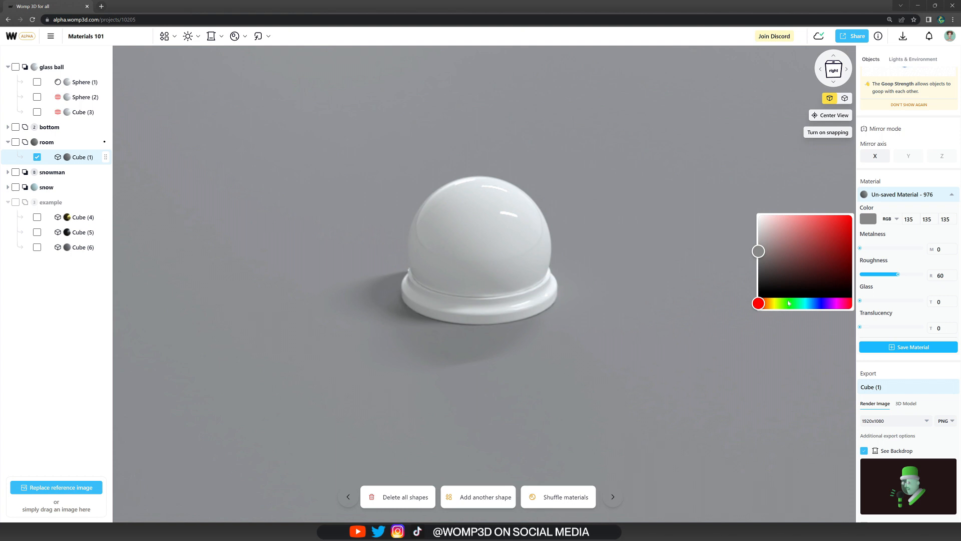
drag(787, 303, 806, 303)
drag(807, 265, 786, 252)
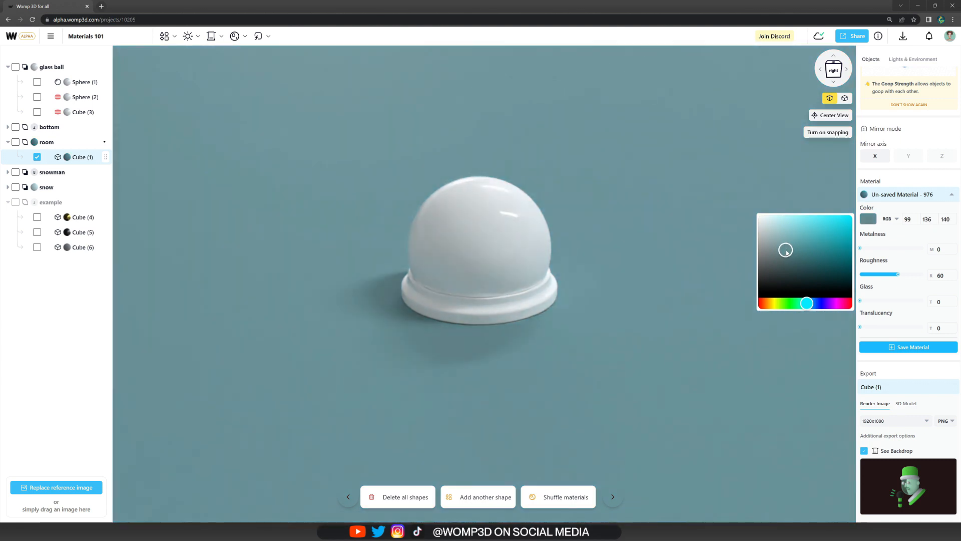
Set the floor material's metalness to 35 and roughness to 5, and save the material as "floor".
drag(897, 275, 858, 278)
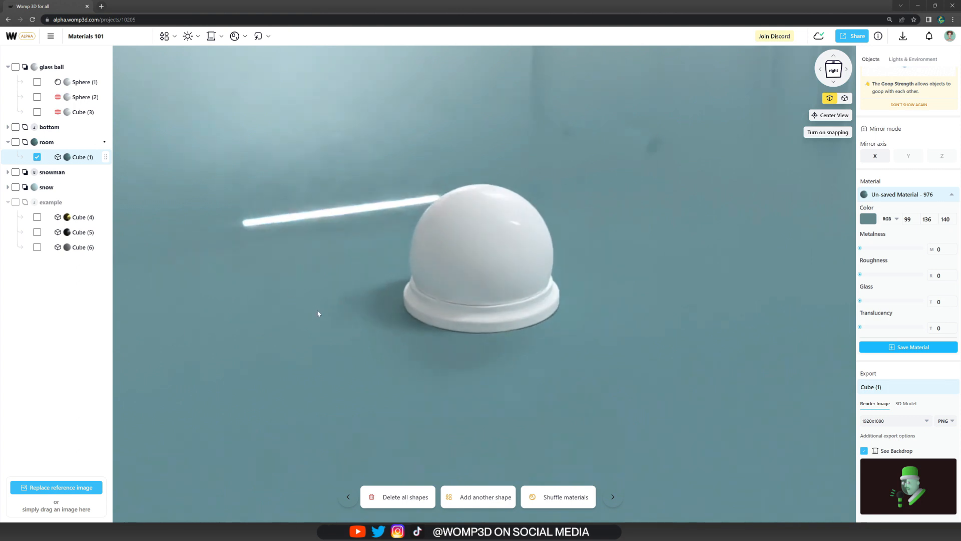
drag(860, 248, 864, 275)
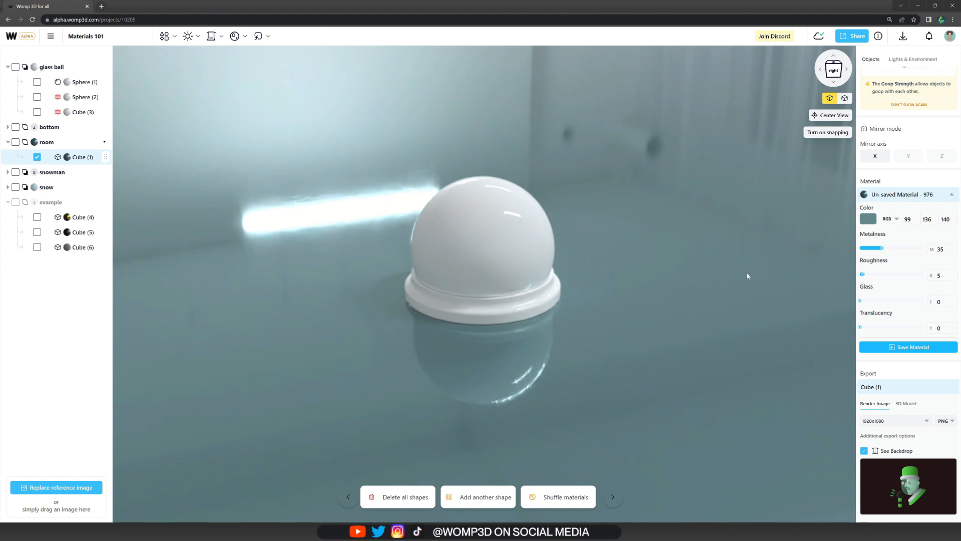
click(910, 347)
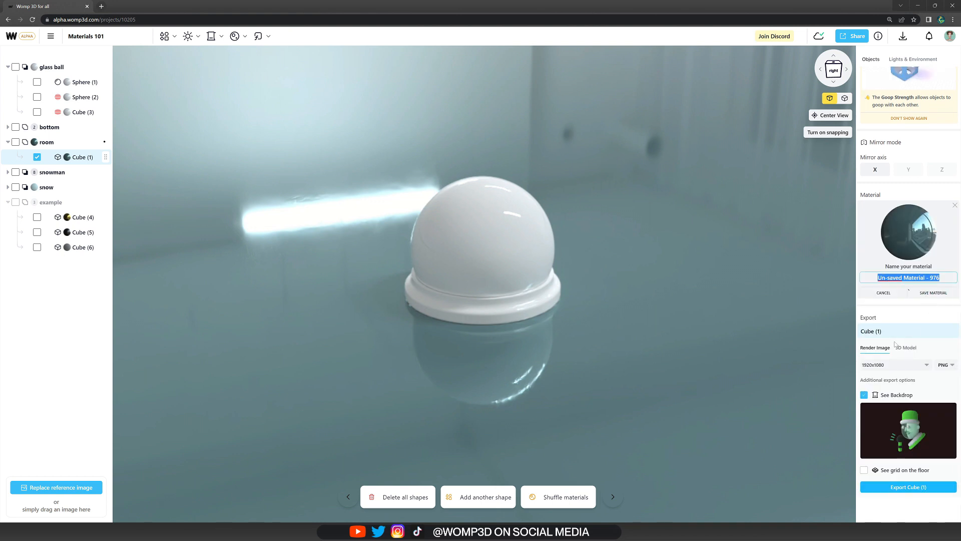
text(floor)
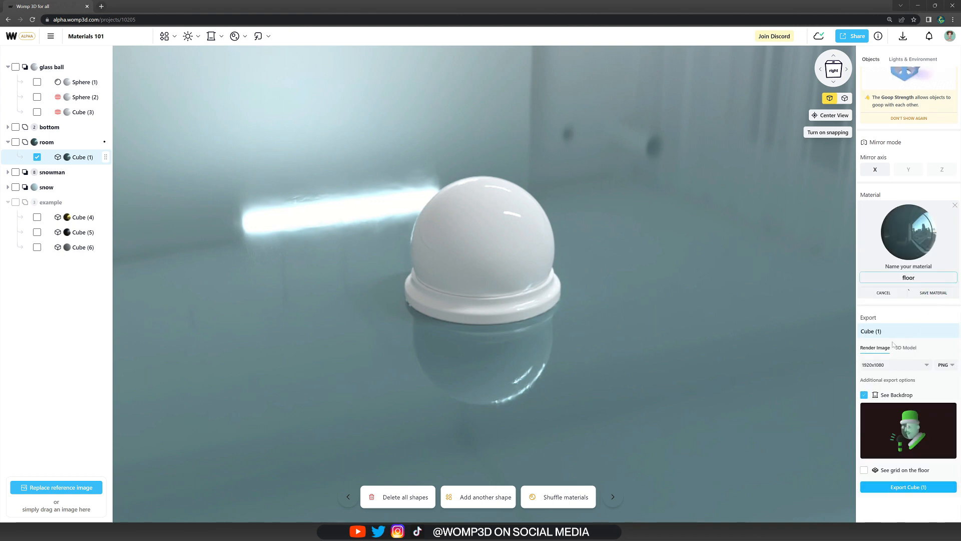
click(933, 293)
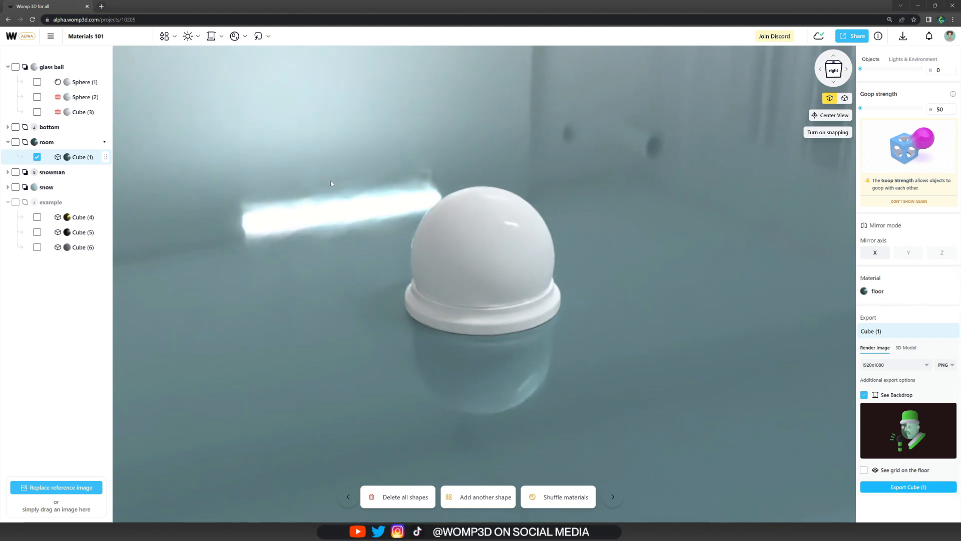
Browse the materials library, examining the community categories and the full Metal collection.
click(234, 37)
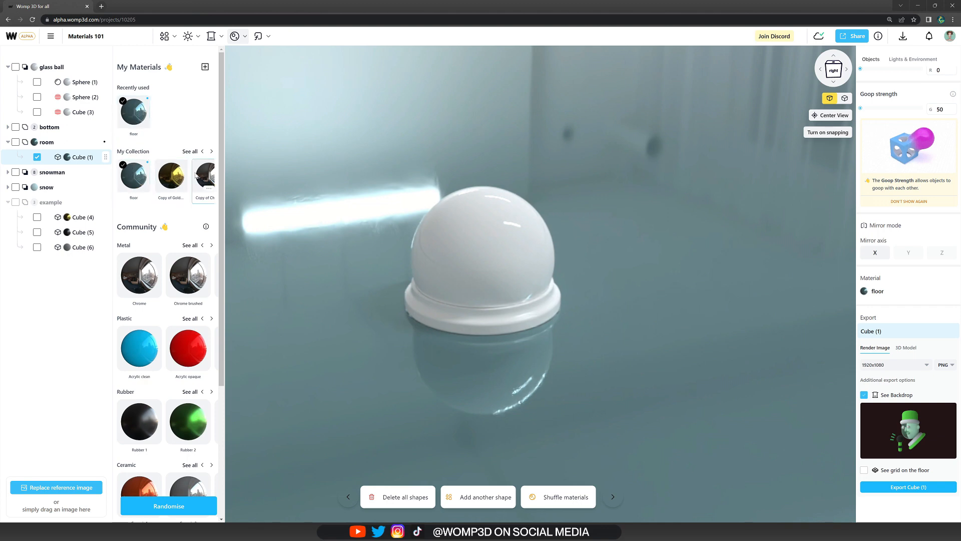
scroll(171, 231, down, 4)
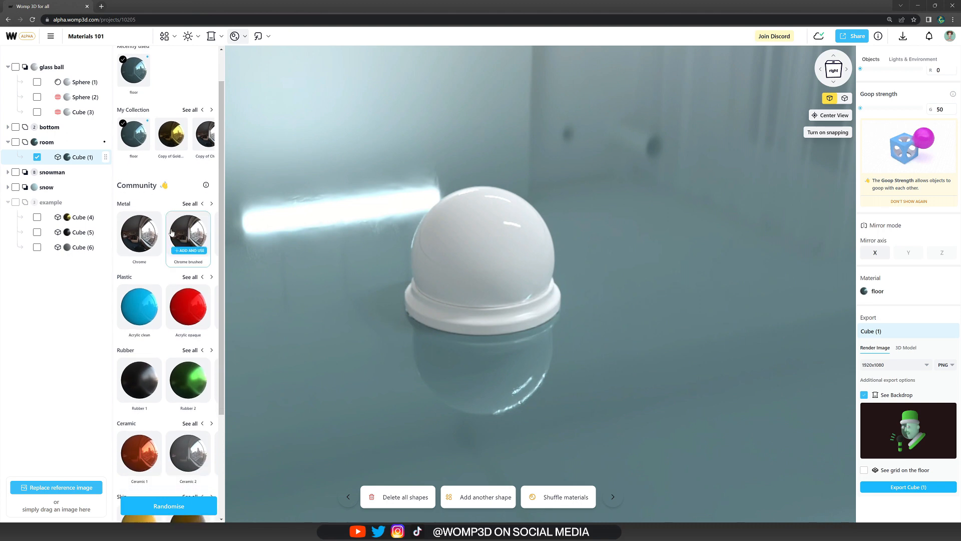
scroll(170, 232, up, 2)
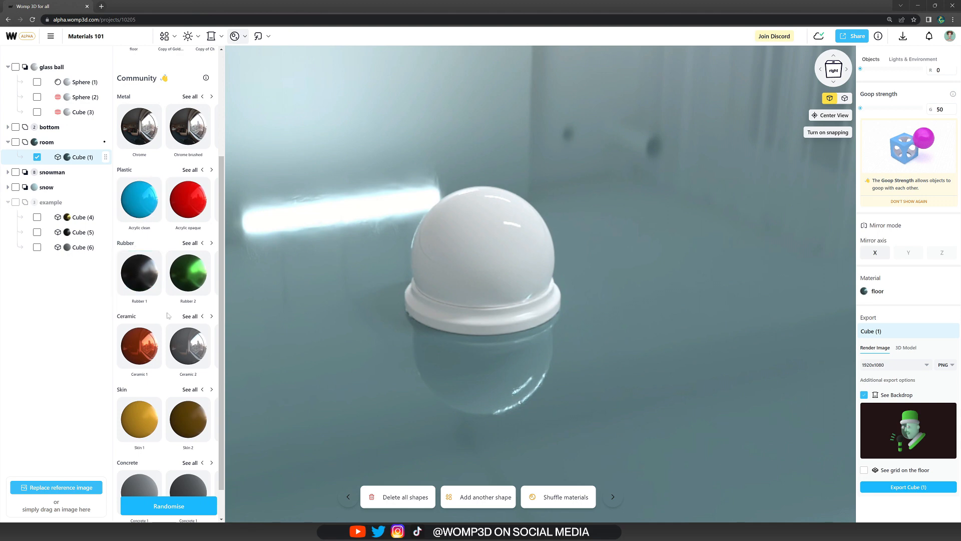
scroll(150, 310, down, 1)
scroll(174, 302, up, 1)
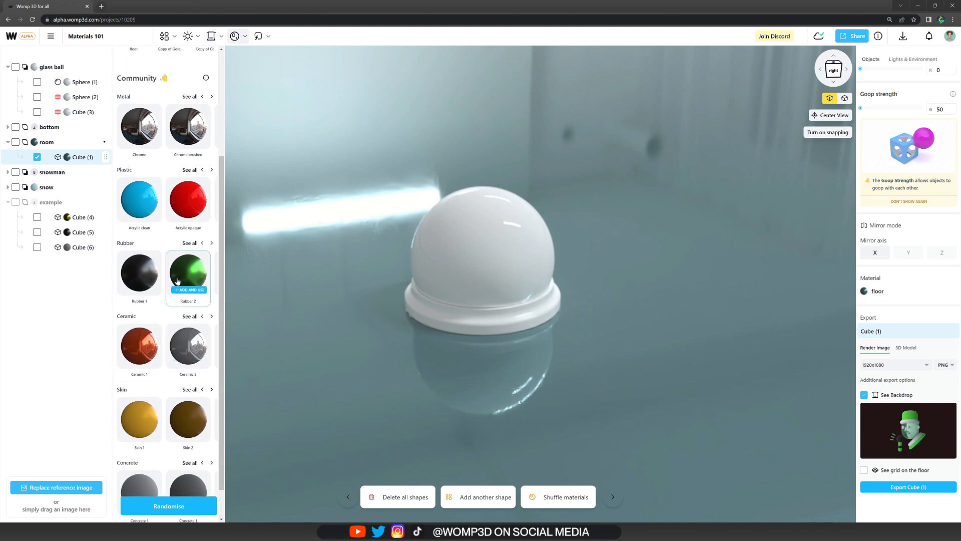
click(190, 97)
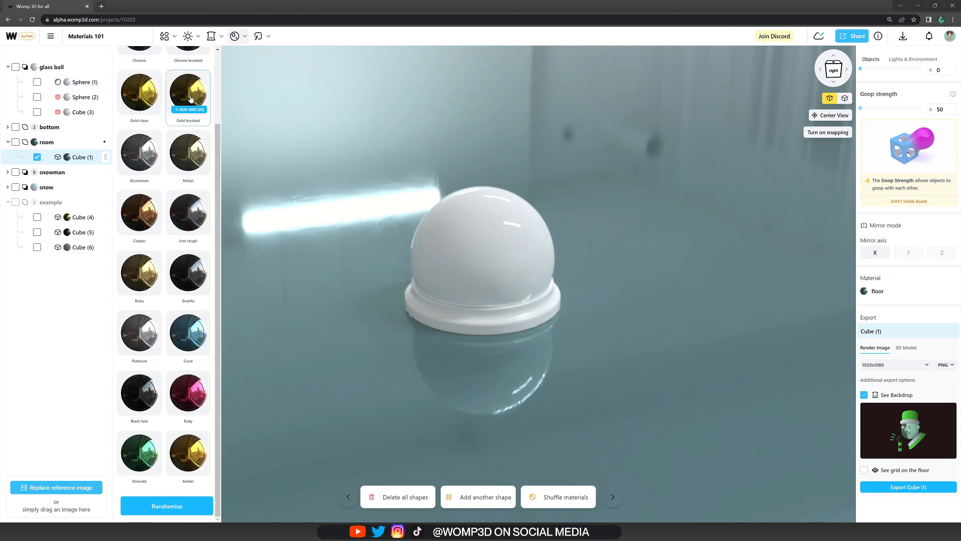
scroll(180, 235, up, 1)
scroll(140, 165, up, 1)
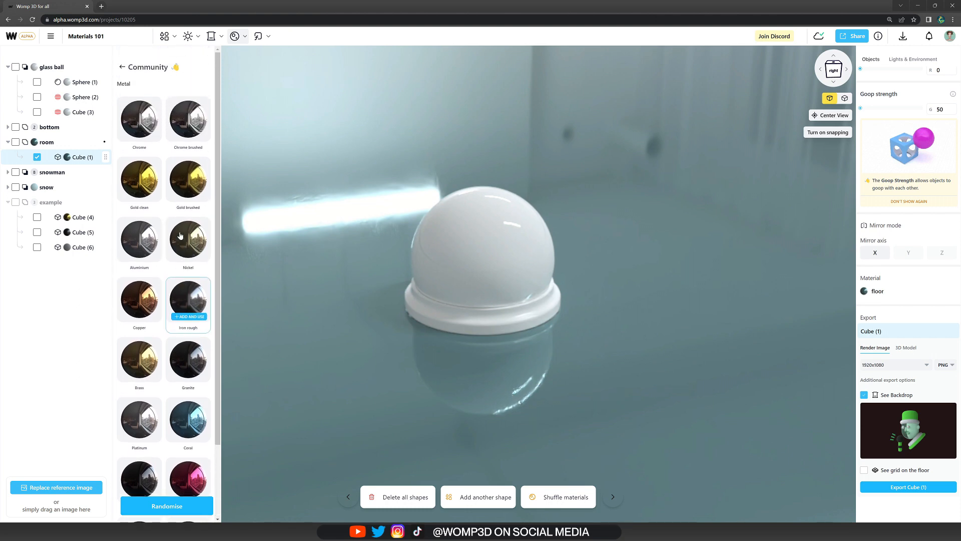
click(120, 67)
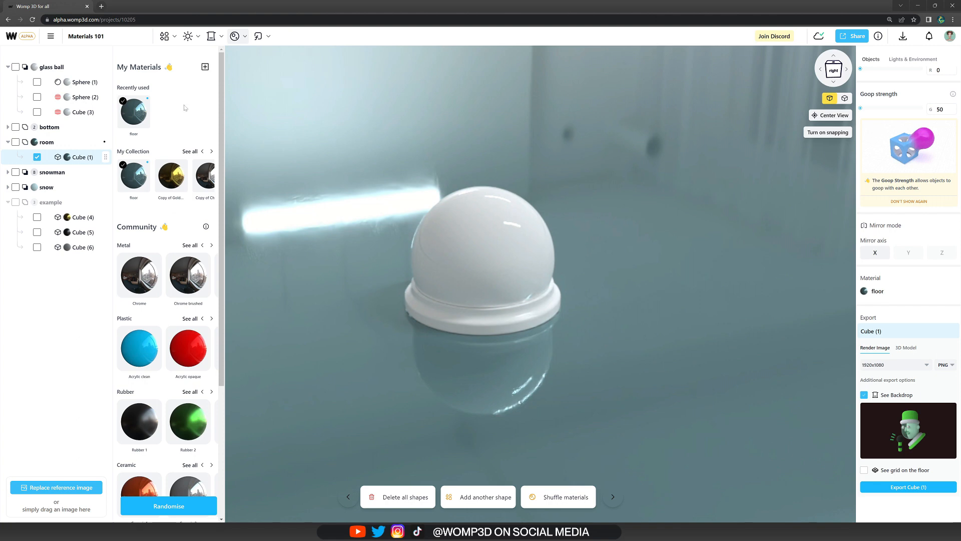
Create a new material for the bottom group with dark brown color RGB 68, 33, 24 and roughness 45.
click(67, 131)
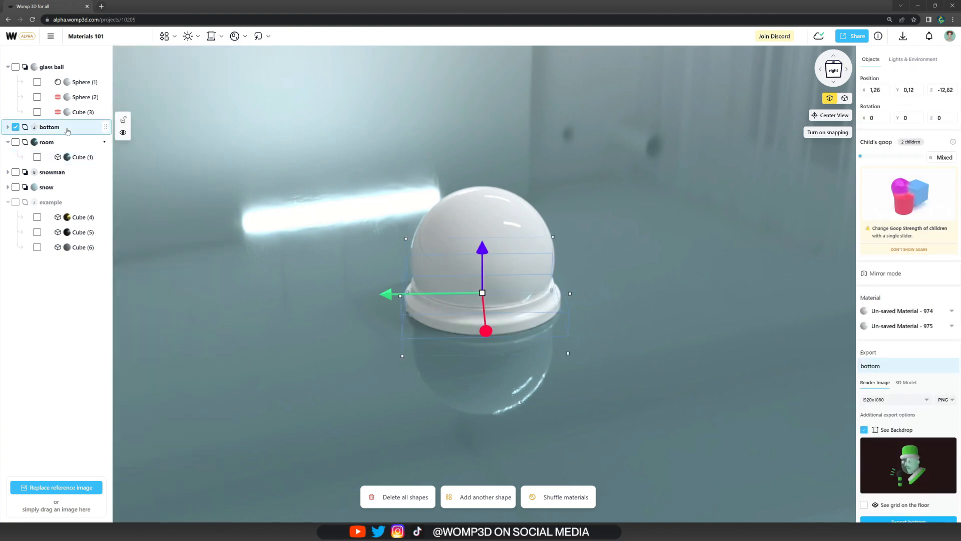
click(235, 36)
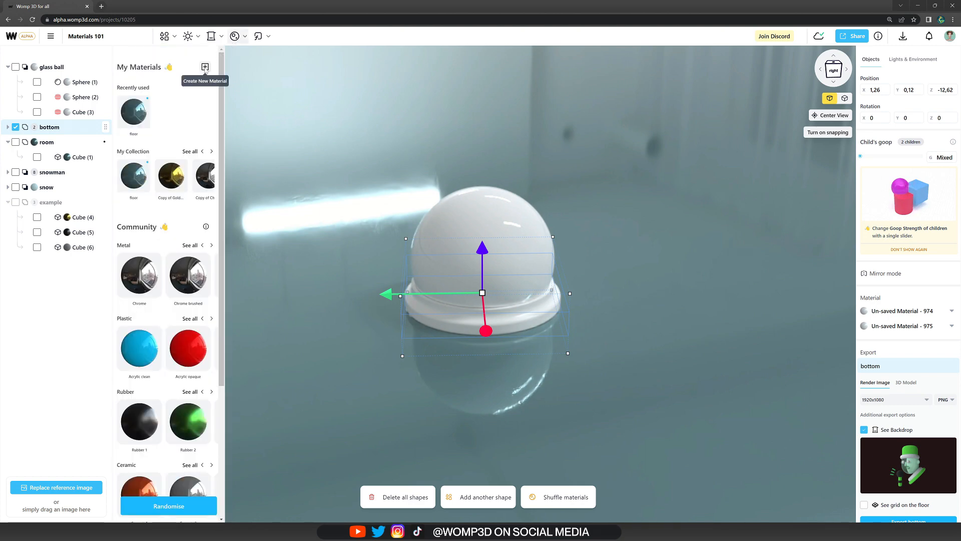
click(205, 67)
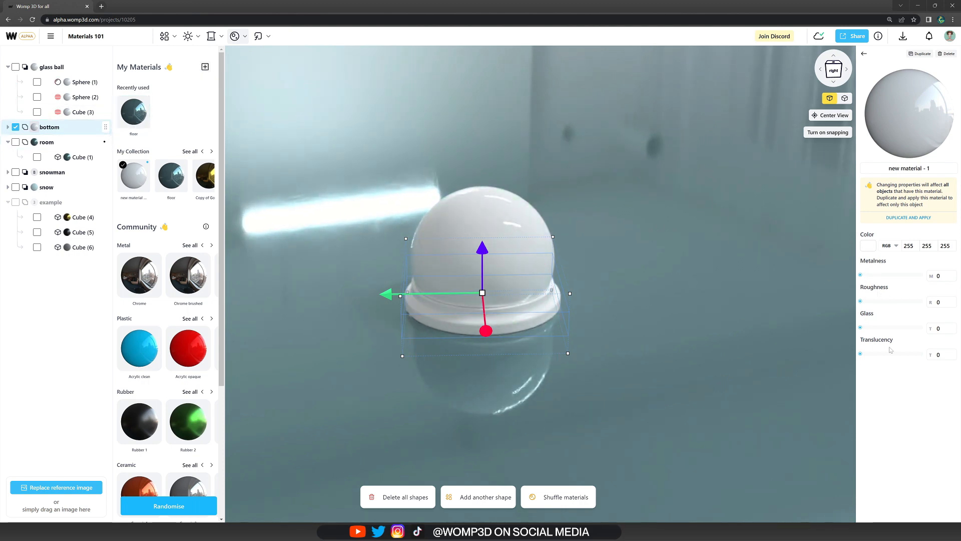
click(868, 248)
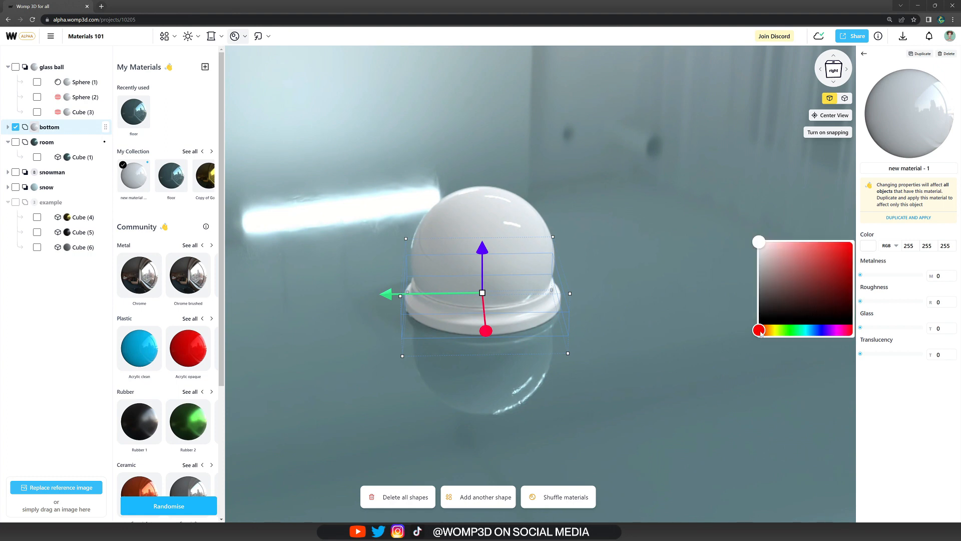
drag(760, 331, 762, 330)
click(816, 303)
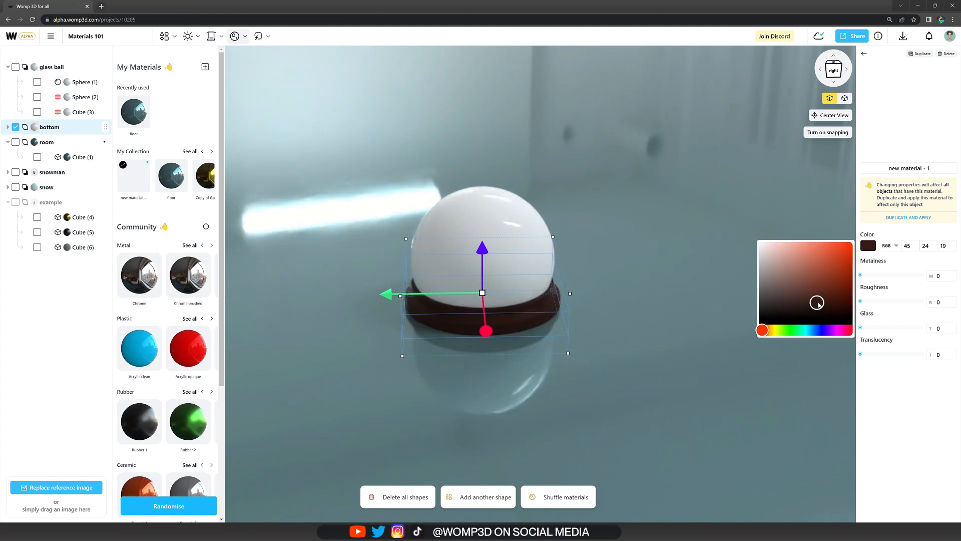
drag(817, 302, 889, 302)
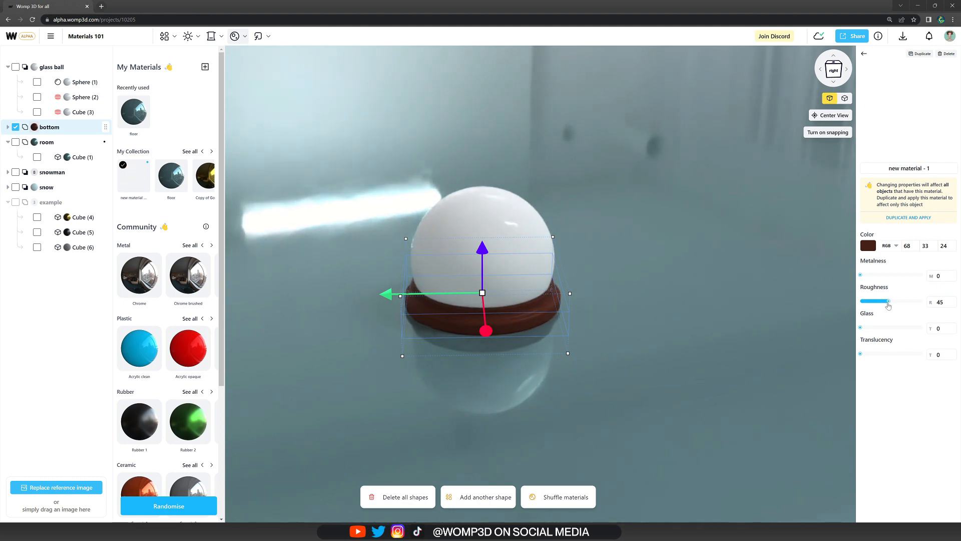
Set the brown base material's metalness to 5 and rename the material "bottom".
drag(862, 274, 863, 275)
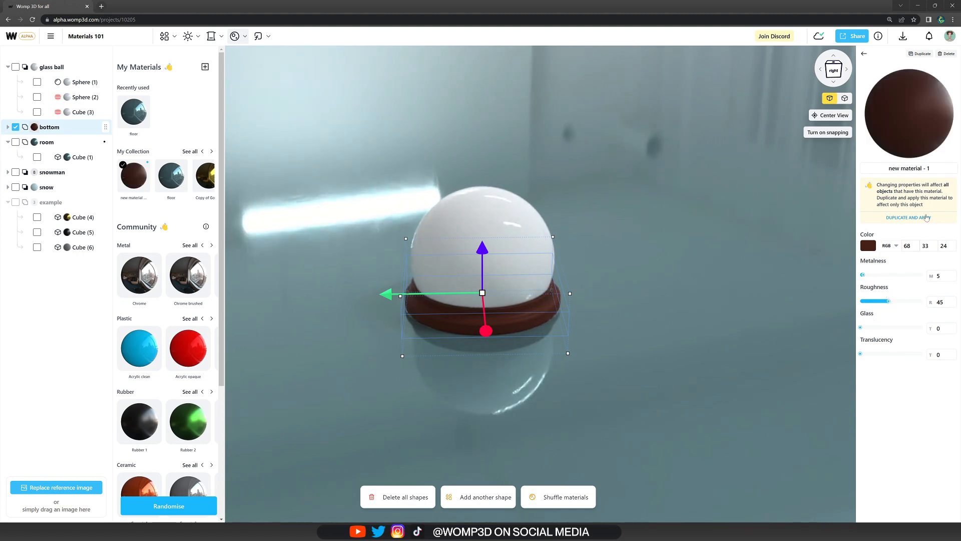
click(909, 168)
text(bottom)
key(Return)
click(624, 269)
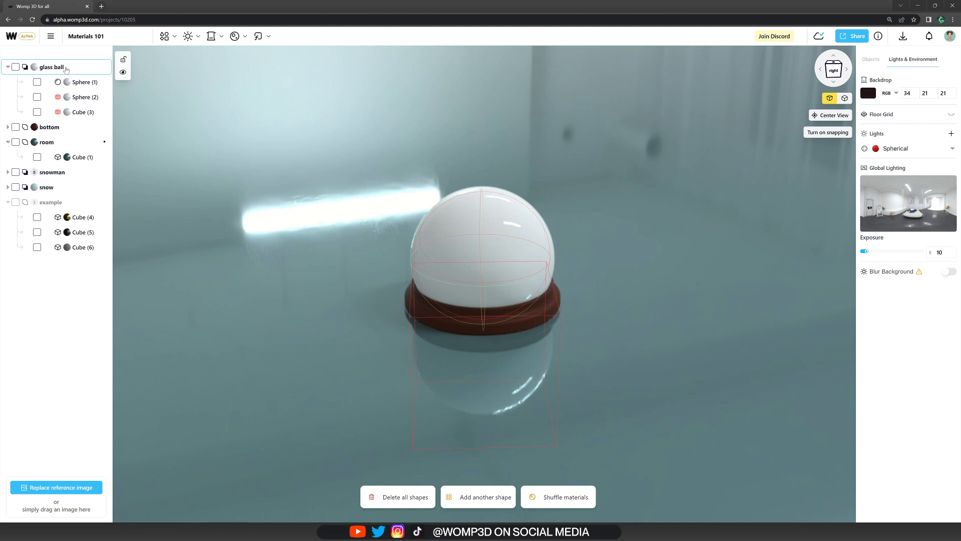
Create a new white material for the glass ball group with Glass set to 100.
click(66, 68)
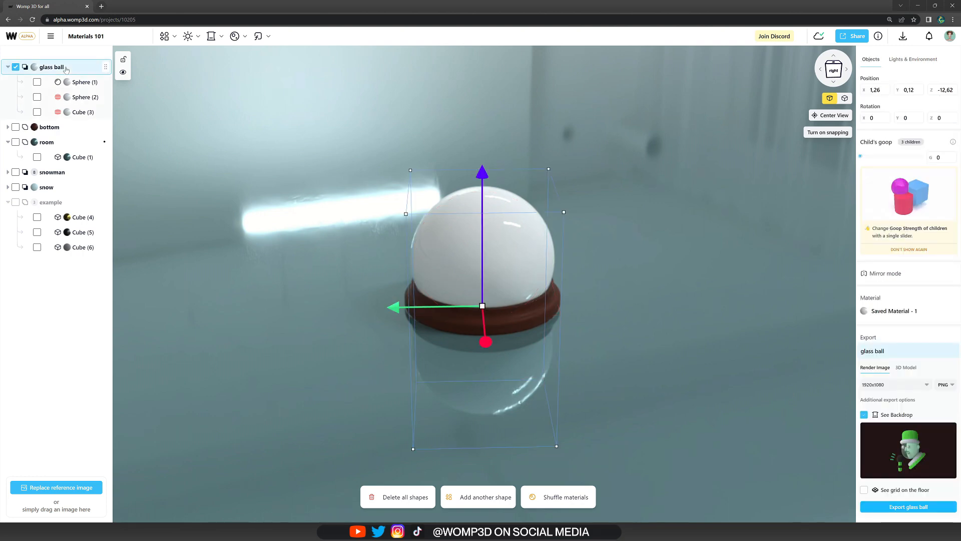
click(234, 37)
click(205, 67)
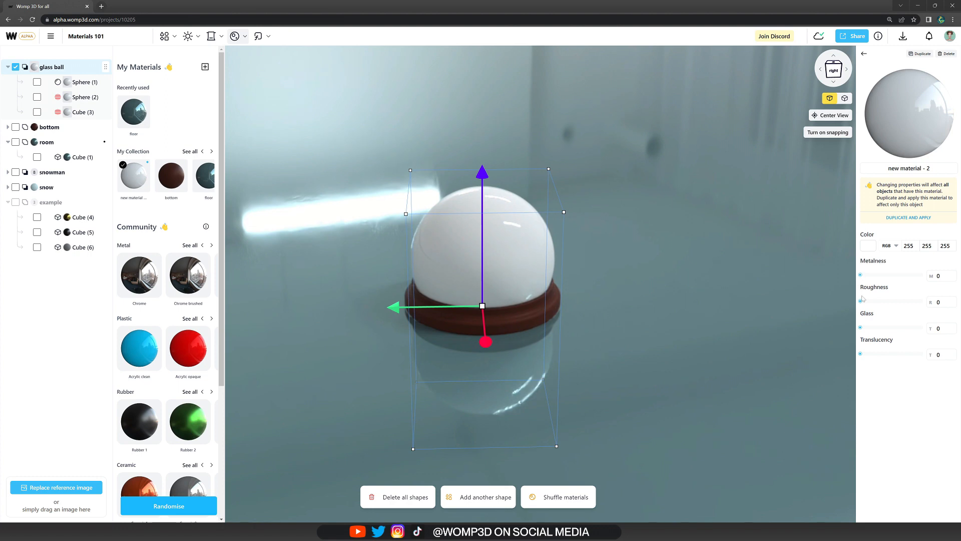
drag(862, 329, 926, 333)
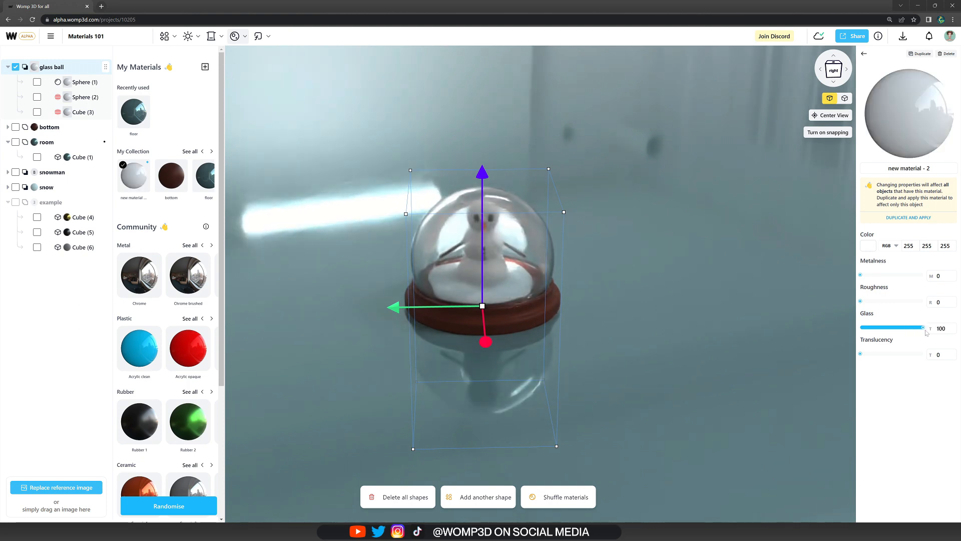
click(592, 271)
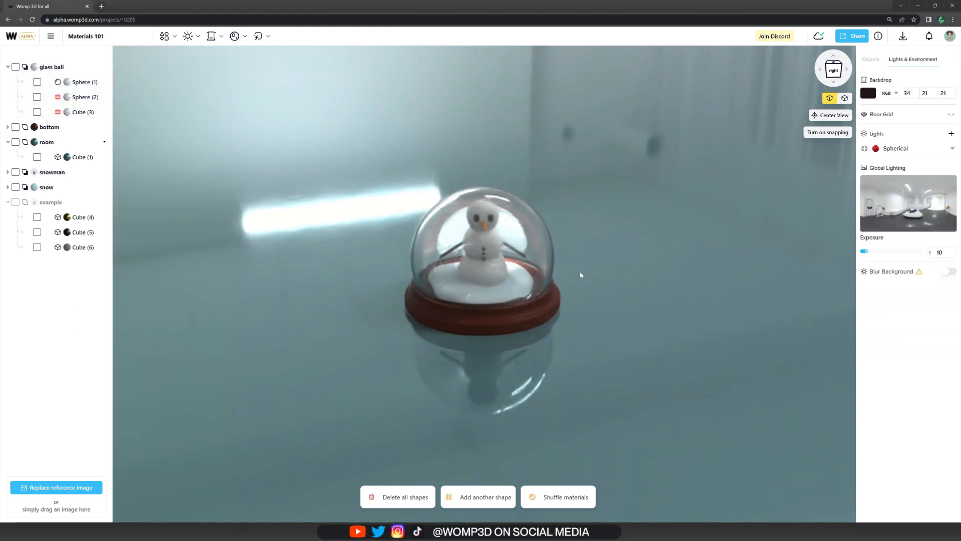
scroll(579, 271, up, 3)
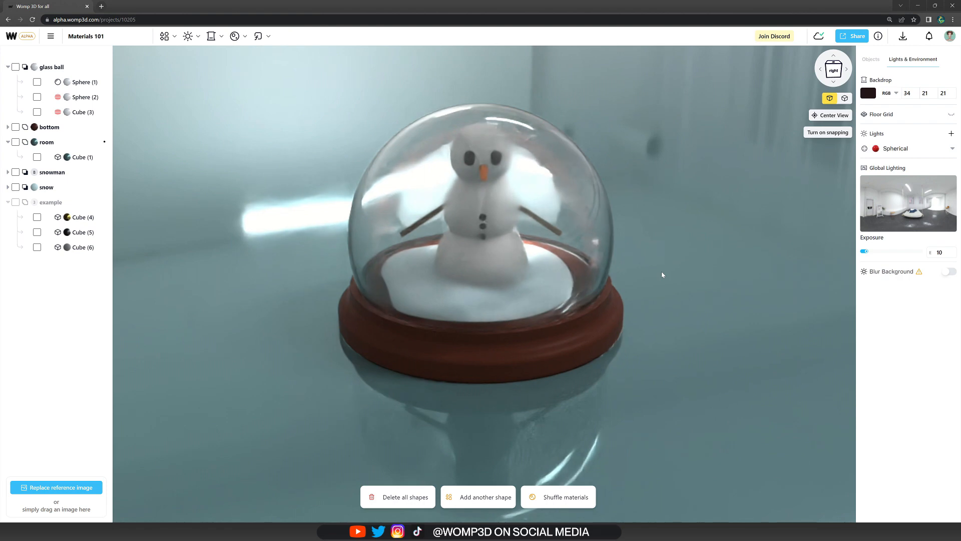
scroll(662, 275, down, 5)
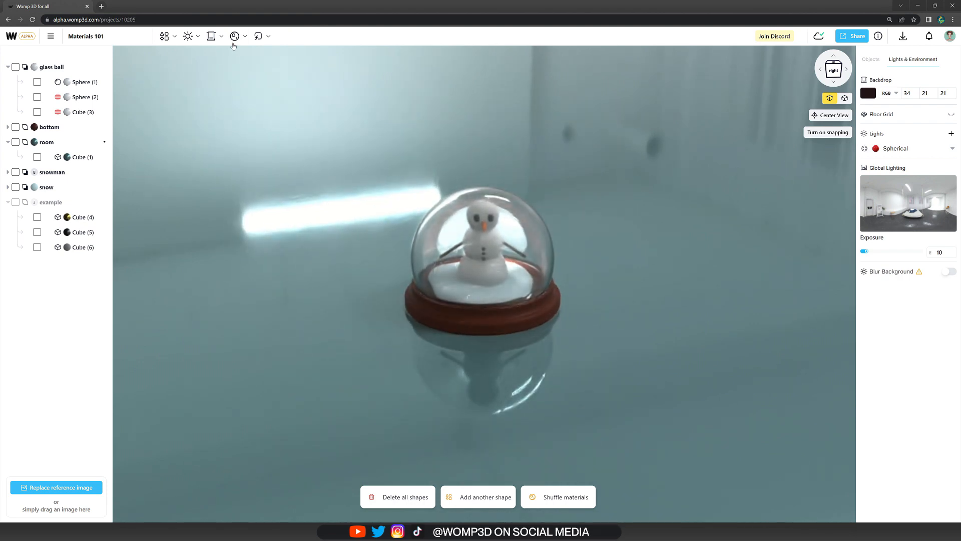
Edit the glass ball's white material, setting translucency to 20 and roughness to 2, and test the metalness before returning it to 0.
click(234, 36)
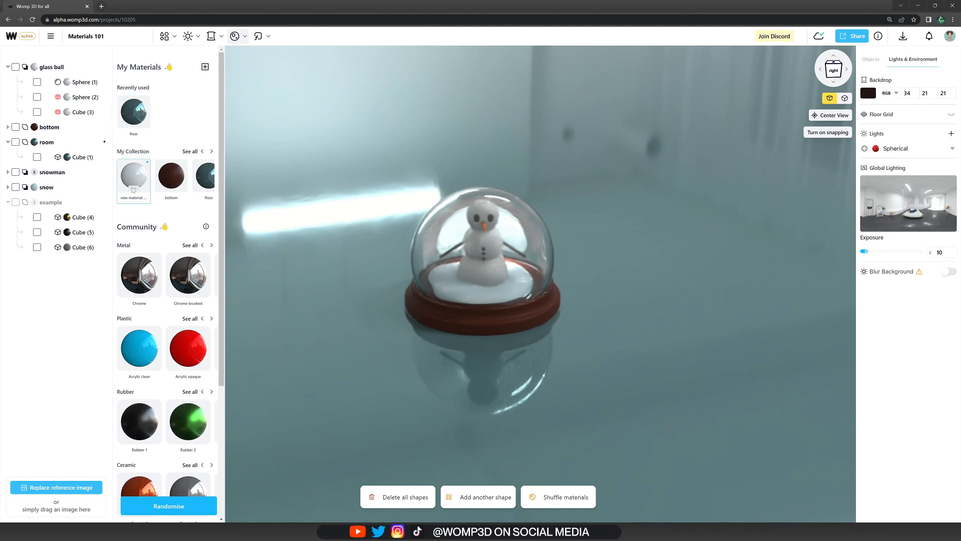
click(133, 190)
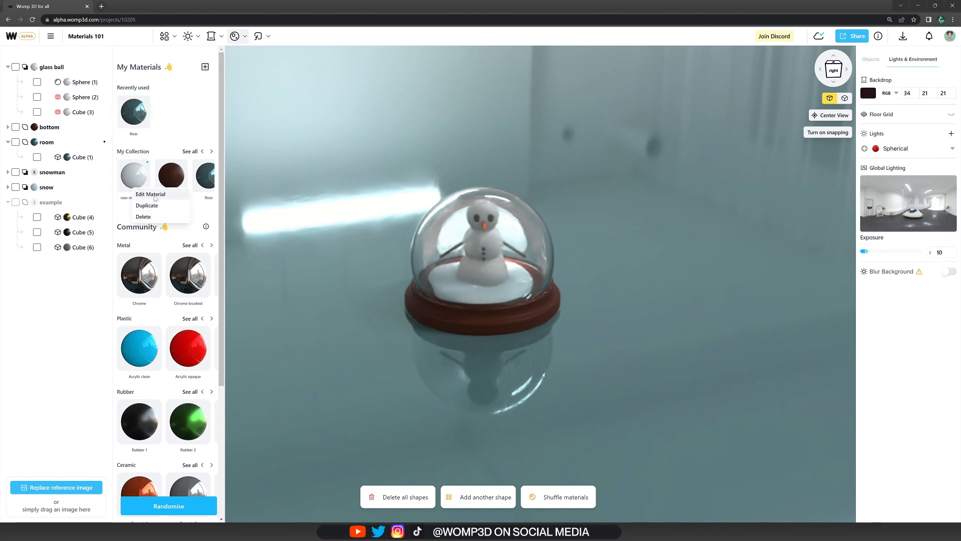
click(153, 195)
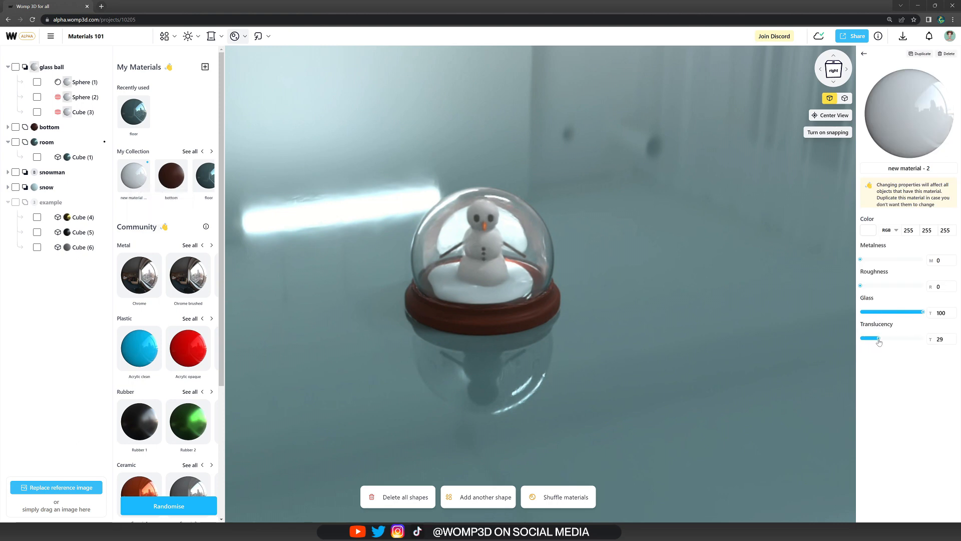
drag(904, 342, 913, 341)
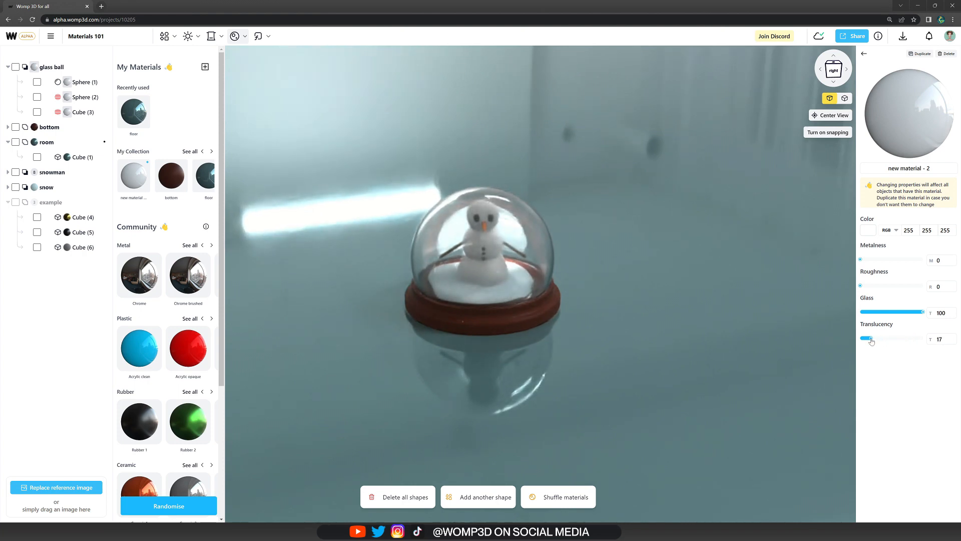
drag(871, 341, 873, 339)
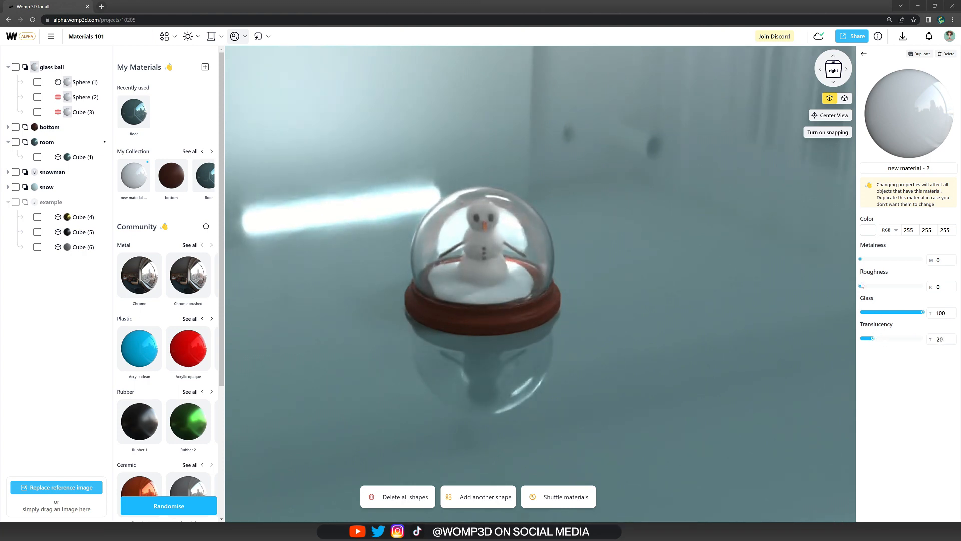
mouse_move(868, 262)
mouse_down()
mouse_move(880, 264)
mouse_move(859, 265)
mouse_up()
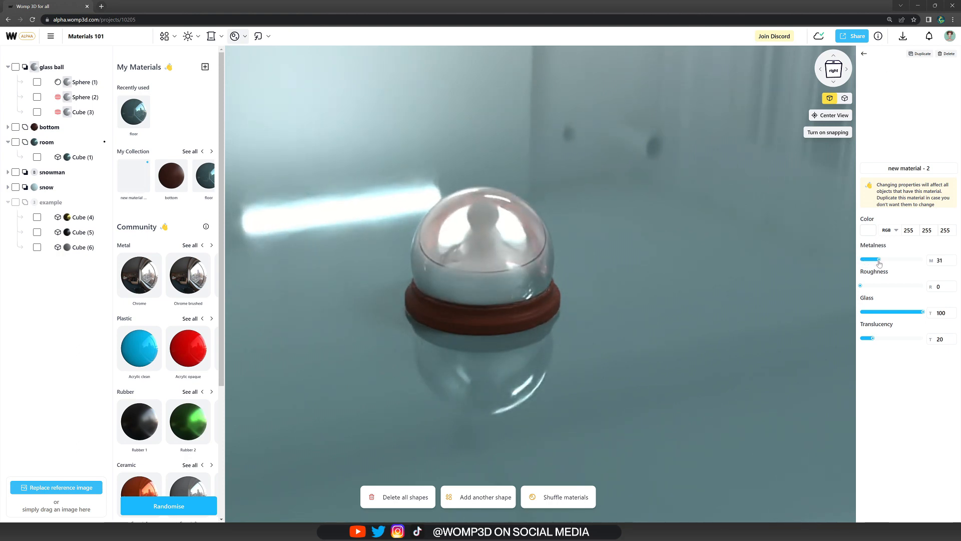
mouse_move(865, 288)
mouse_down()
mouse_move(886, 289)
mouse_move(862, 288)
mouse_up()
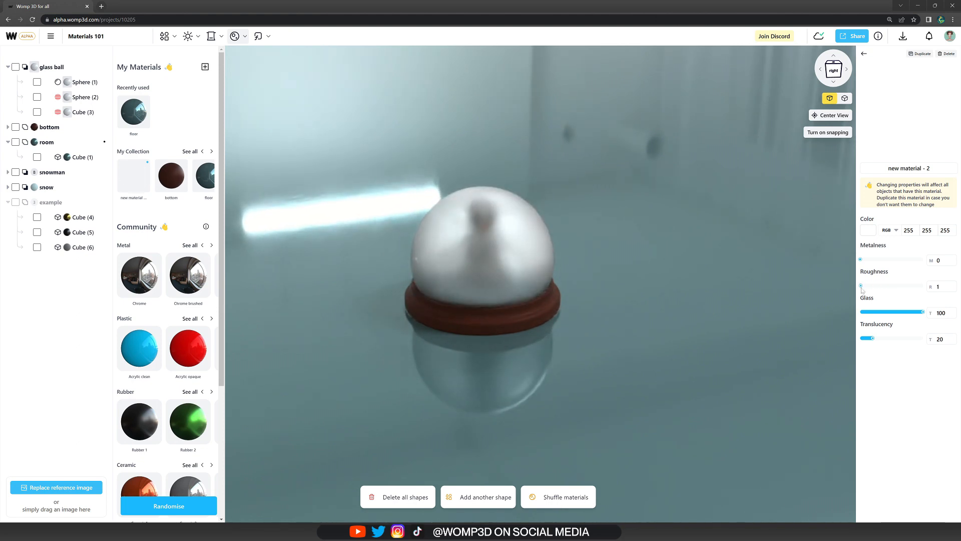
Try yellow-green, orange and blue tints on the glass ball's material and settle on a pale blue, RGB 216, 236, 241.
click(868, 230)
click(776, 319)
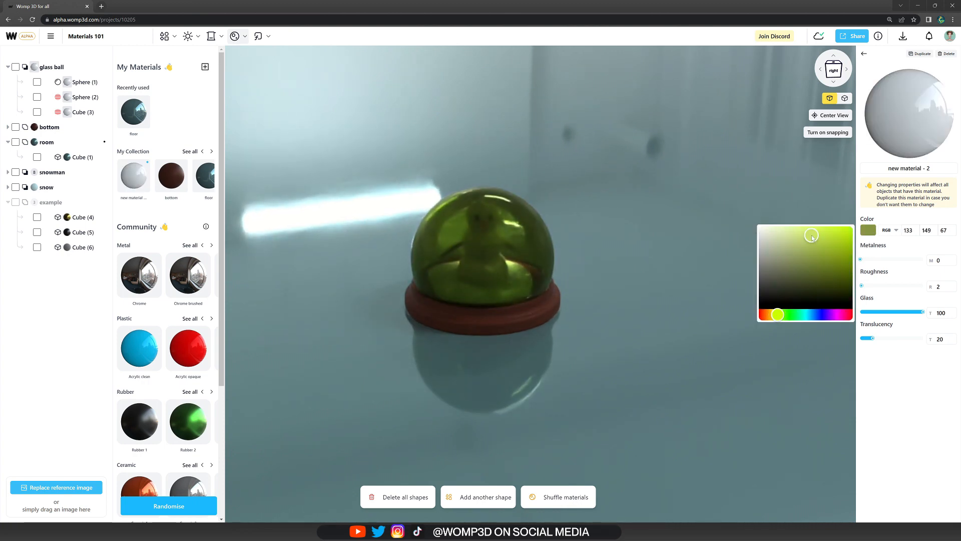
click(768, 315)
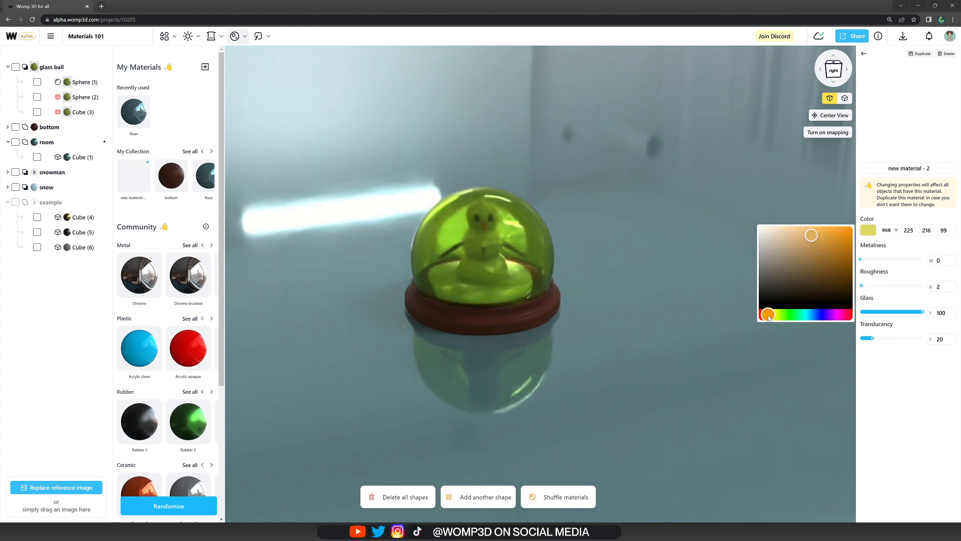
drag(768, 317, 809, 317)
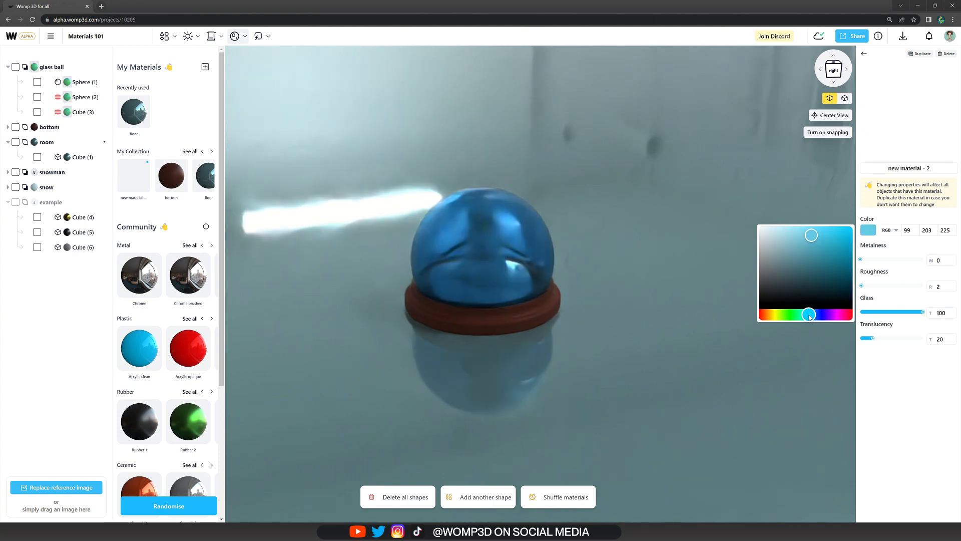
click(783, 238)
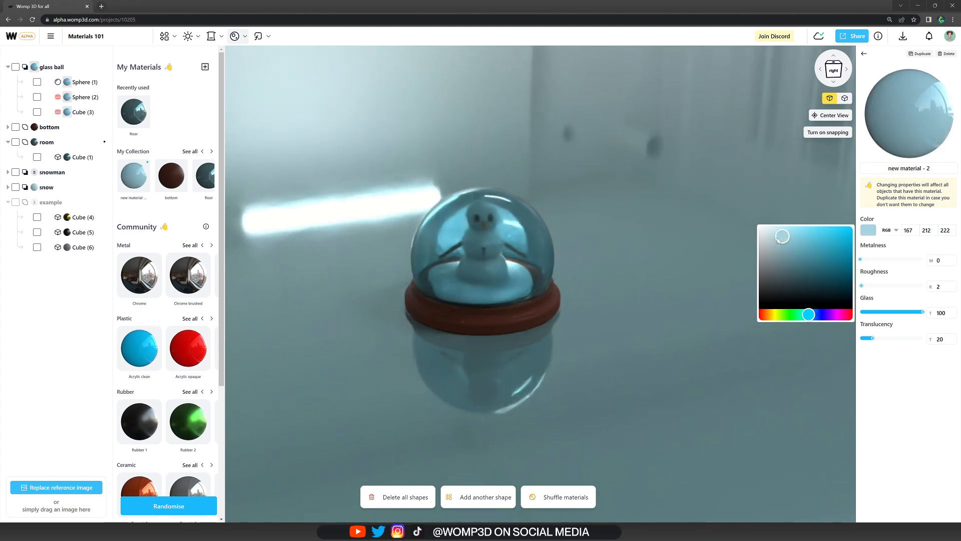
drag(767, 231, 766, 229)
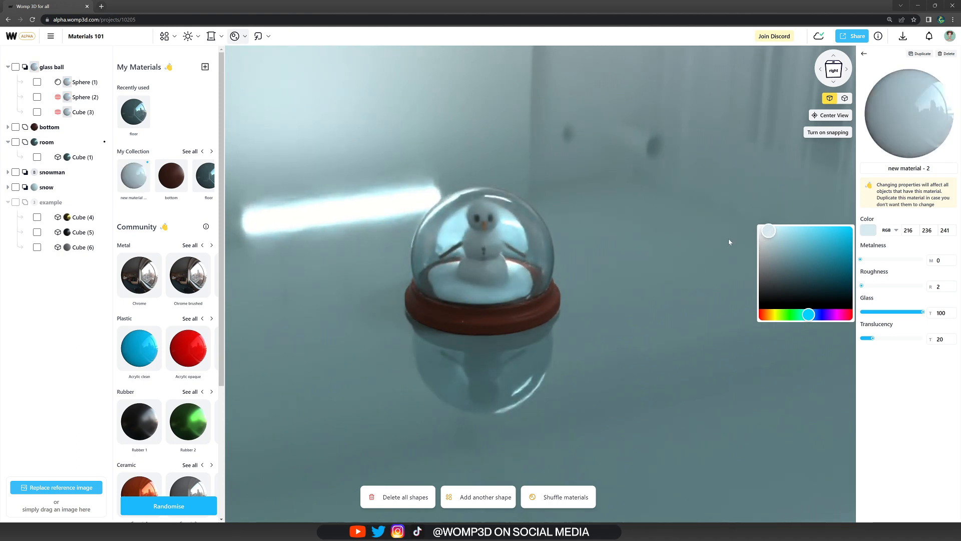
click(693, 242)
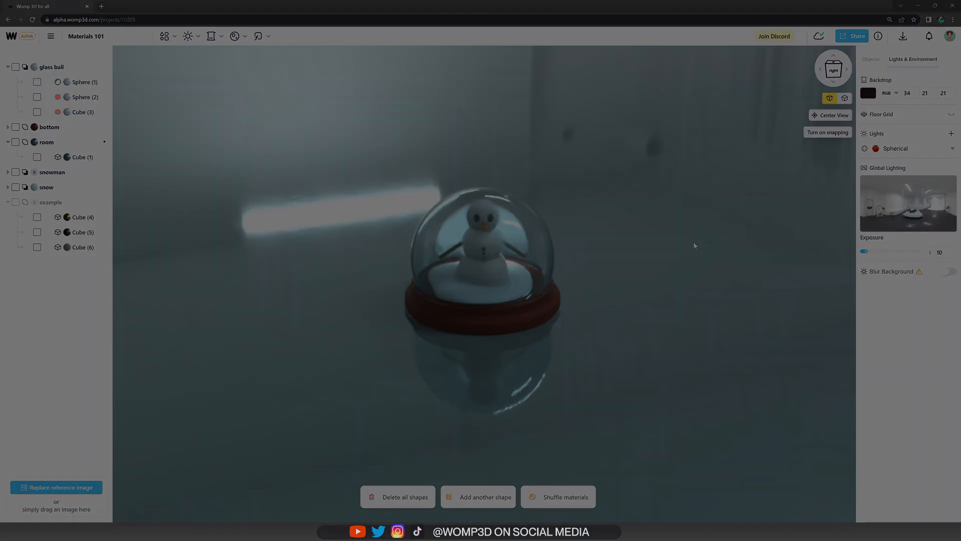